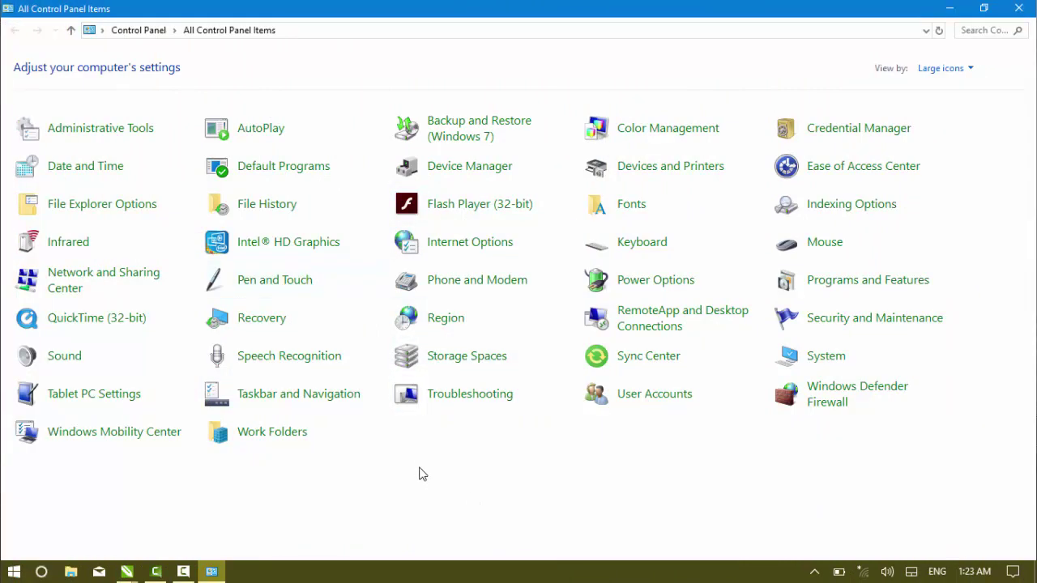
- Open the Date and Time settings from the Control Panel items and reposition the window on the desktop
left_click(78, 174)
left_click_drag(324, 99, 735, 73)
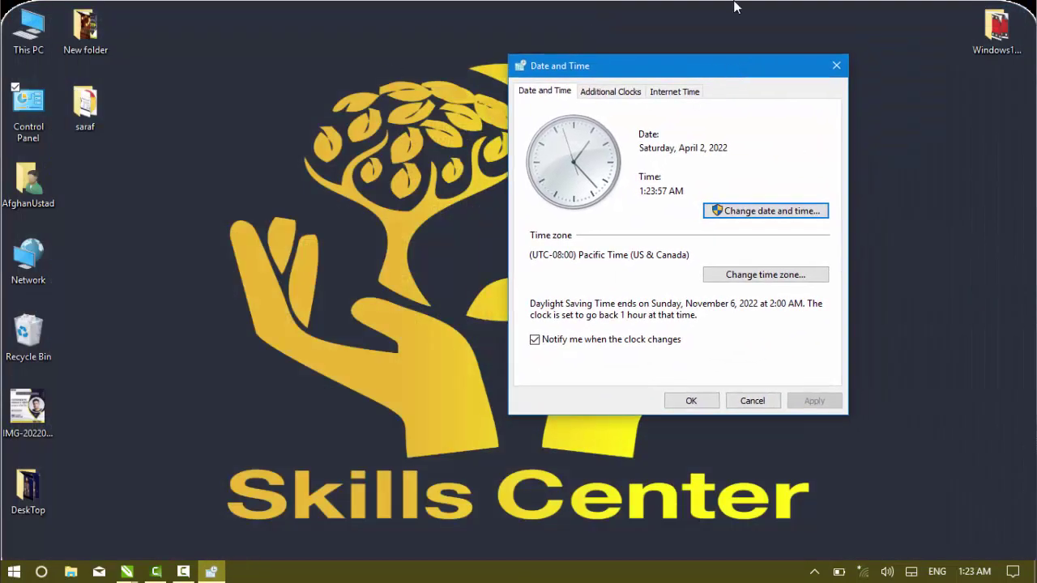
left_click_drag(630, 65, 647, 51)
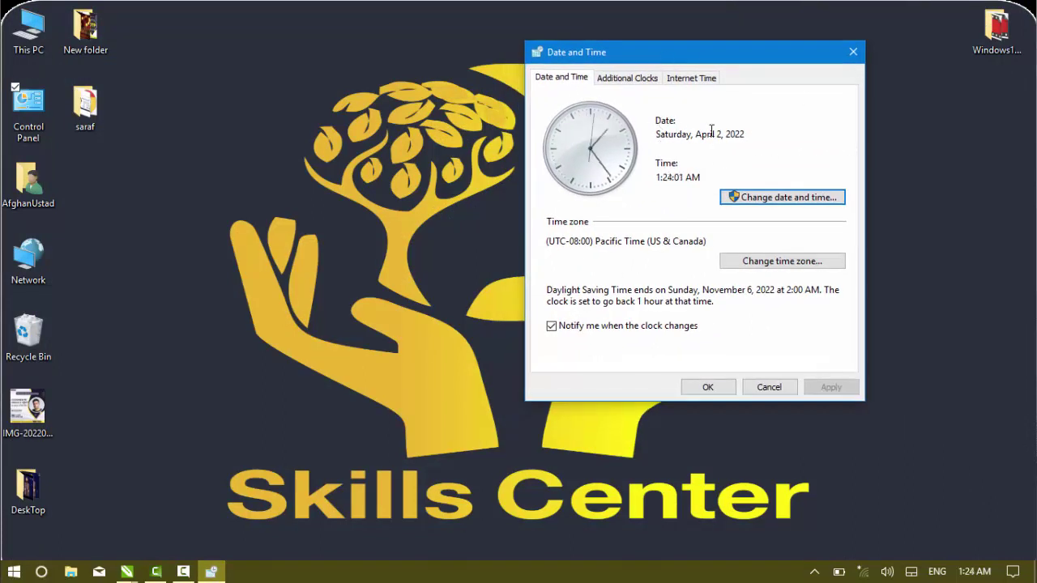
- Change the system date to April 6, 2022 and the time to 2:25:11 PM
left_click(777, 201)
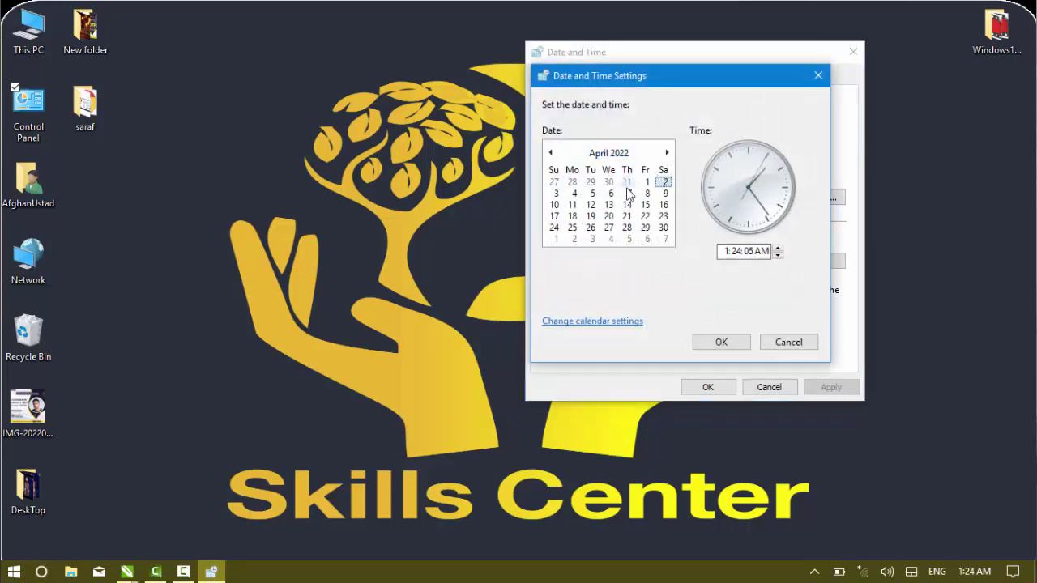
left_click(611, 195)
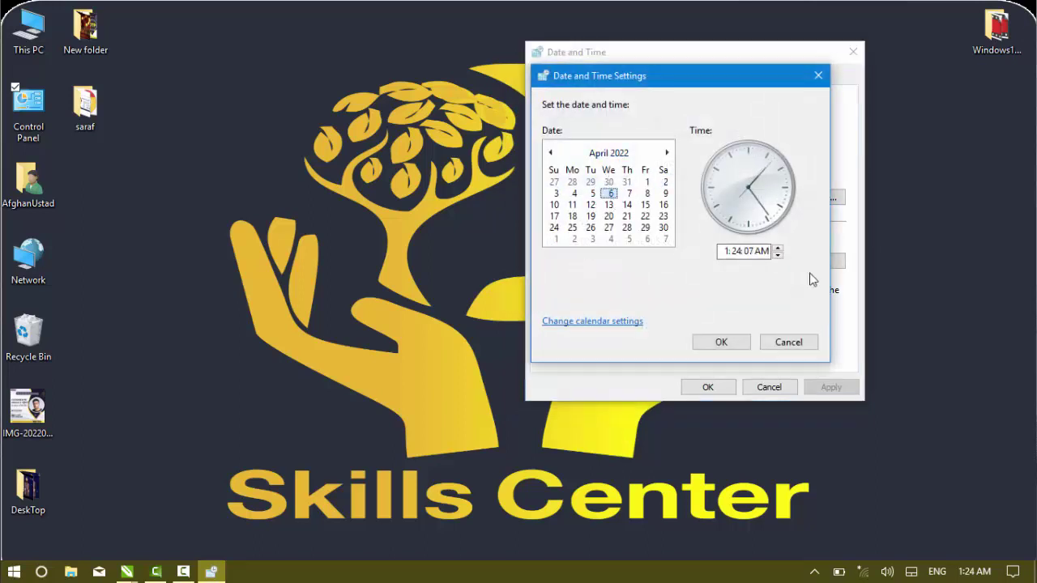
left_click(728, 251)
left_click(726, 251)
type("2")
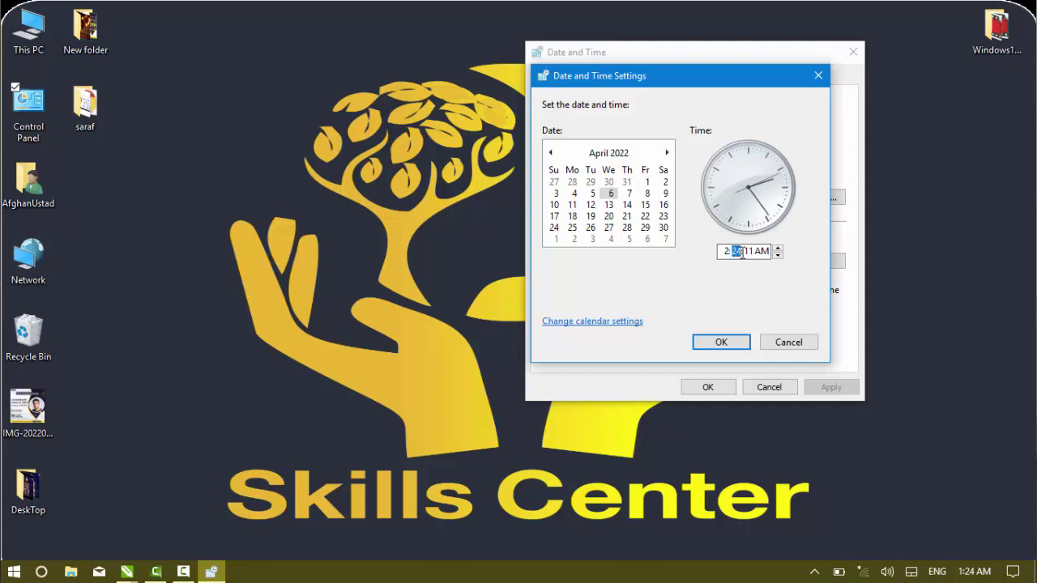
left_click(778, 254)
left_click(761, 251)
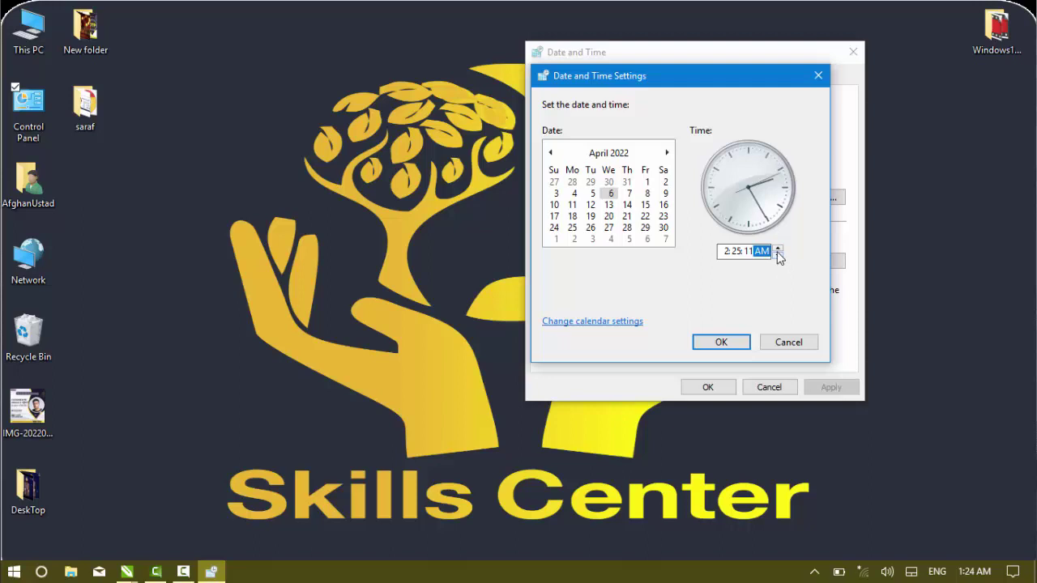
left_click(778, 252)
left_click(732, 345)
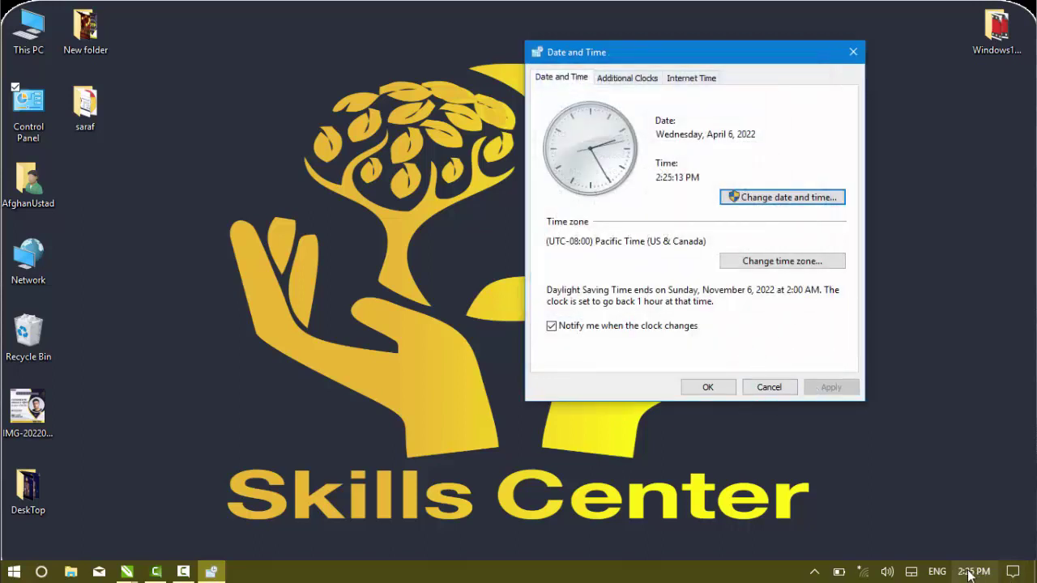
mouse_move(970, 577)
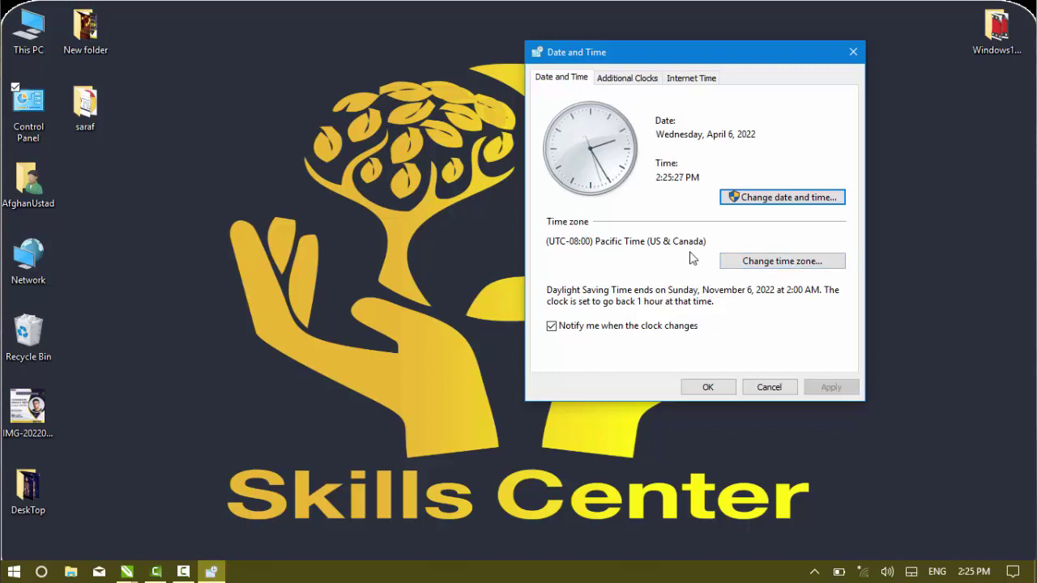
- Choose (UTC+03:00) Kuwait, Riyadh as the system time zone
left_click(753, 271)
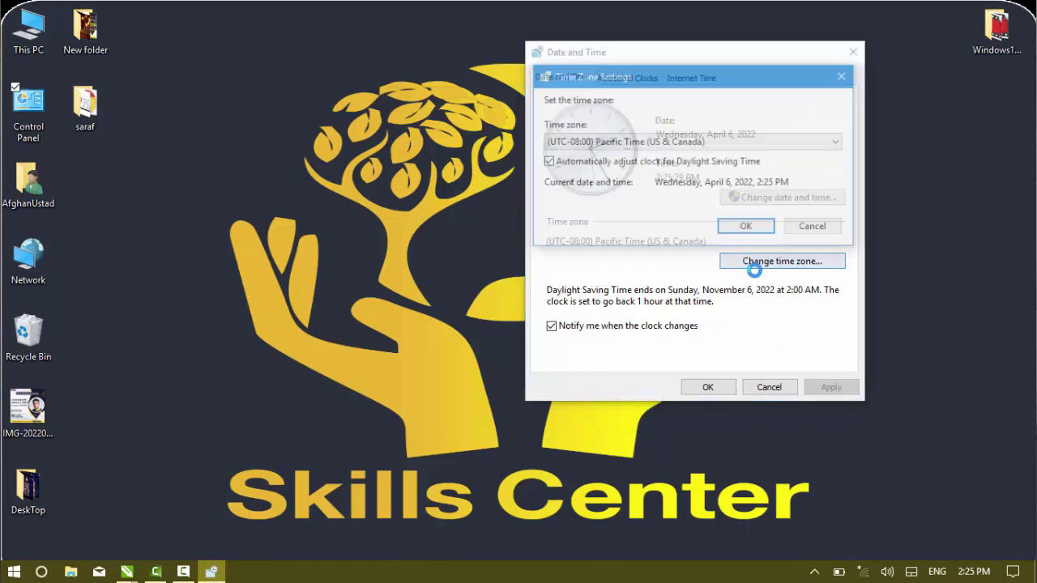
left_click(680, 144)
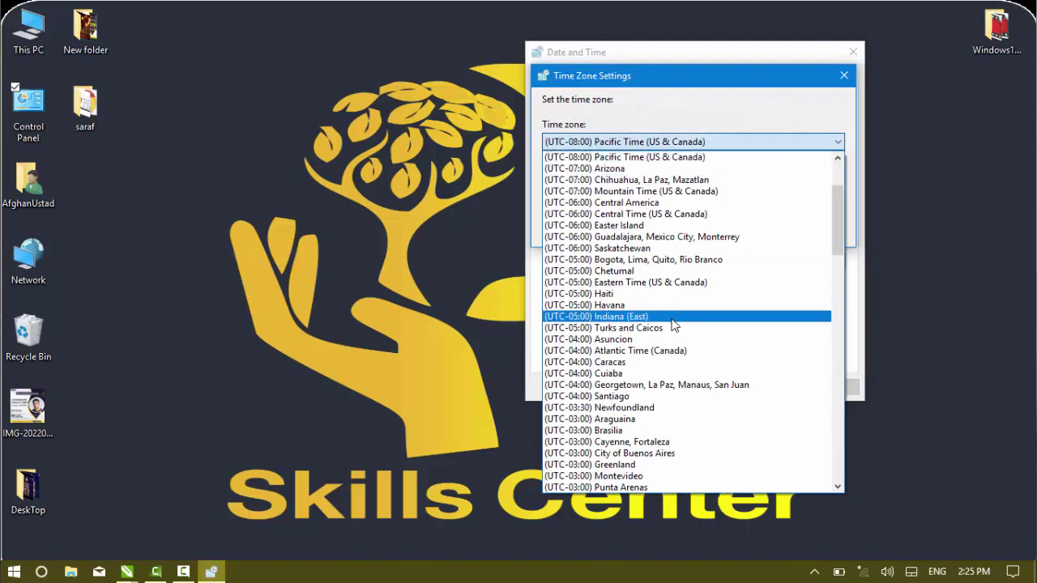
scroll(671, 324, "down", 6)
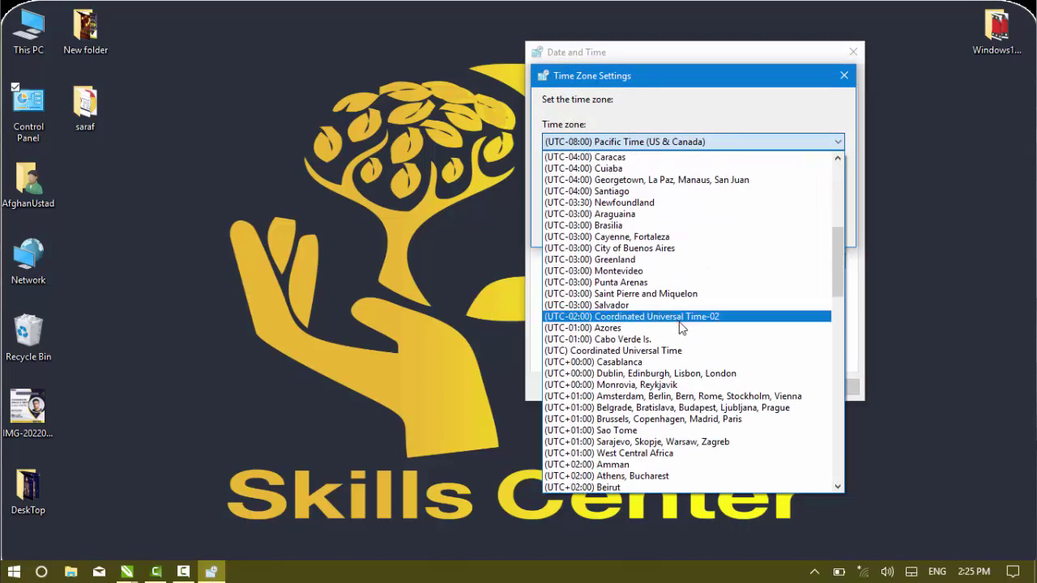
scroll(681, 327, "up", 9)
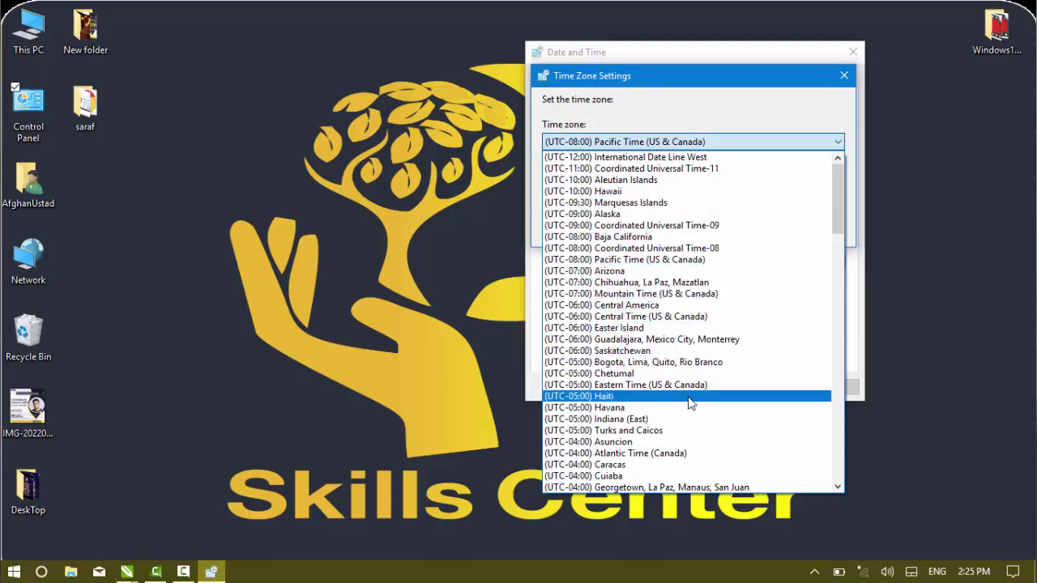
scroll(678, 427, "down", 1)
scroll(679, 427, "down", 4)
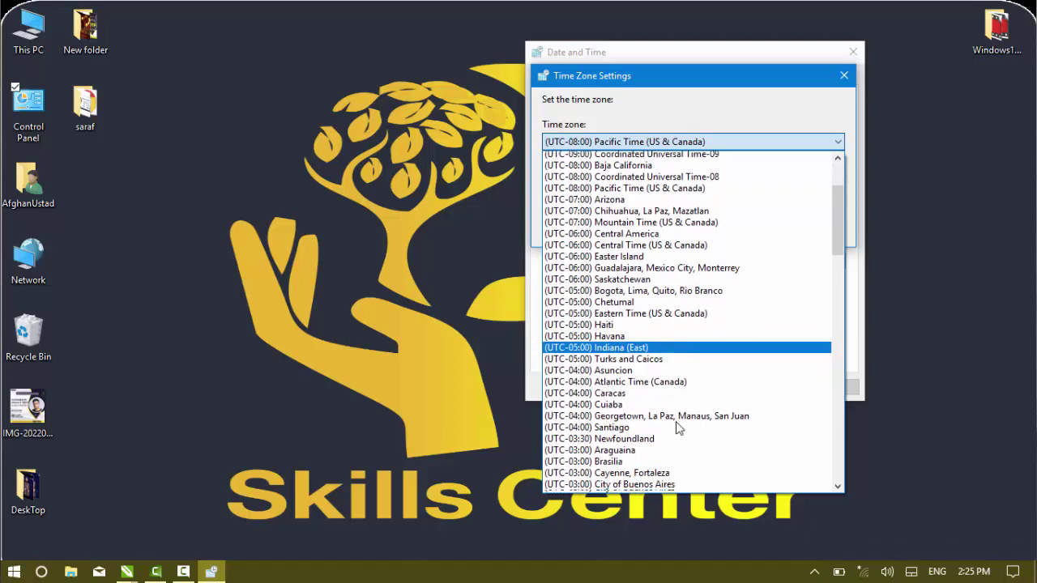
scroll(679, 428, "down", 4)
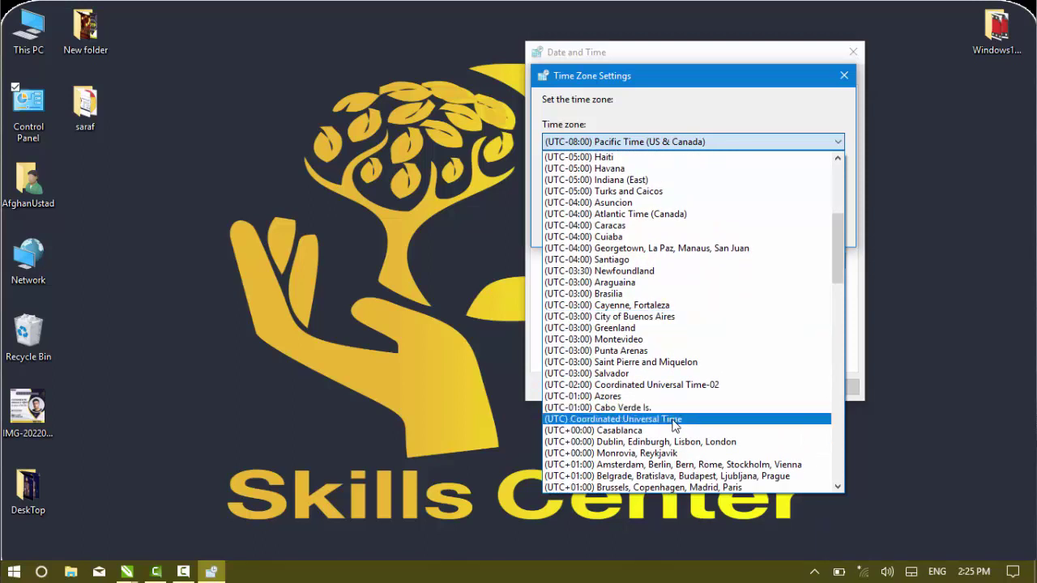
scroll(679, 428, "down", 2)
scroll(675, 427, "down", 1)
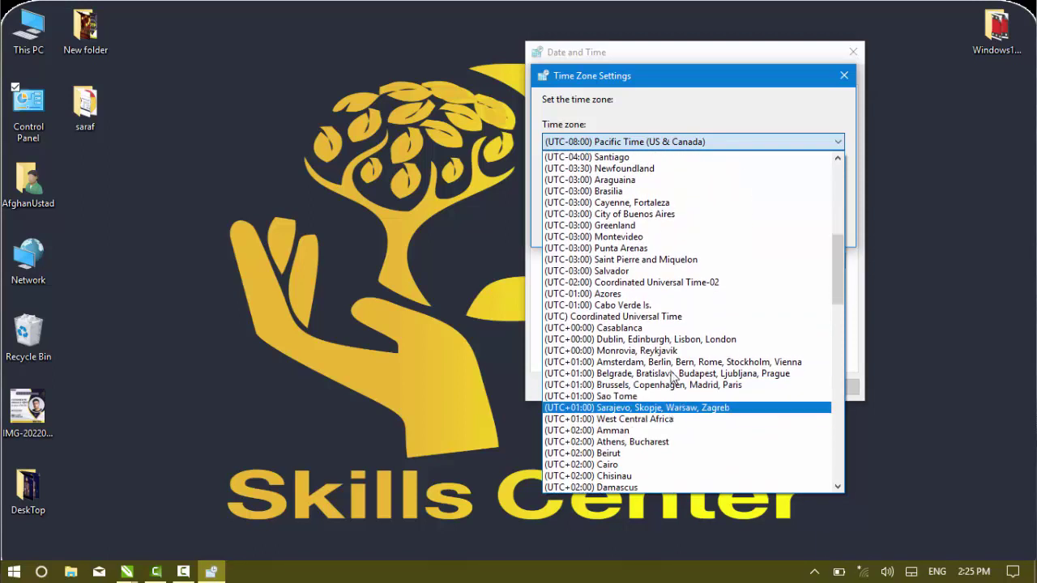
scroll(678, 424, "down", 2)
scroll(680, 421, "down", 1)
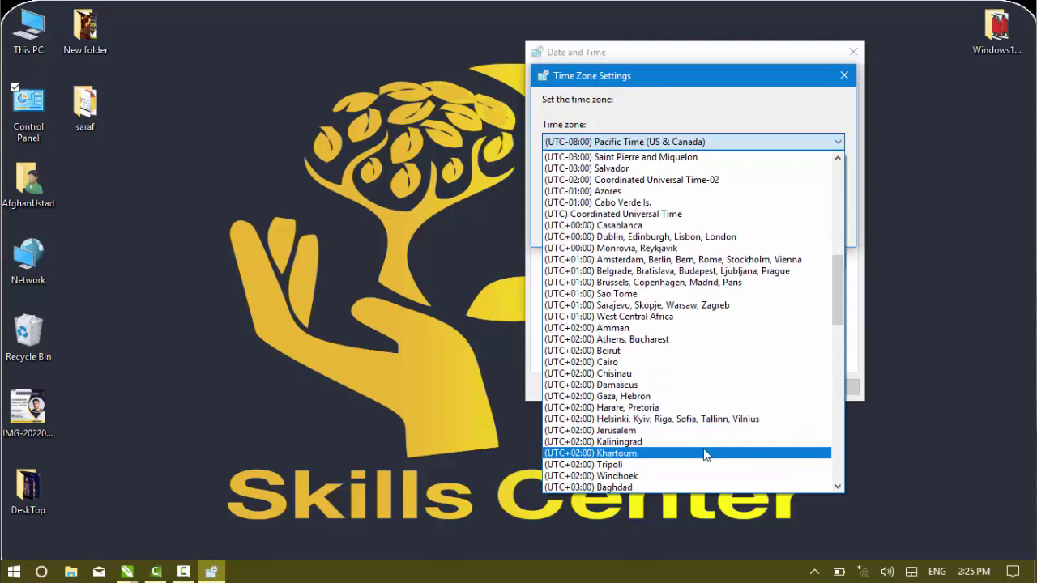
scroll(703, 441, "down", 2)
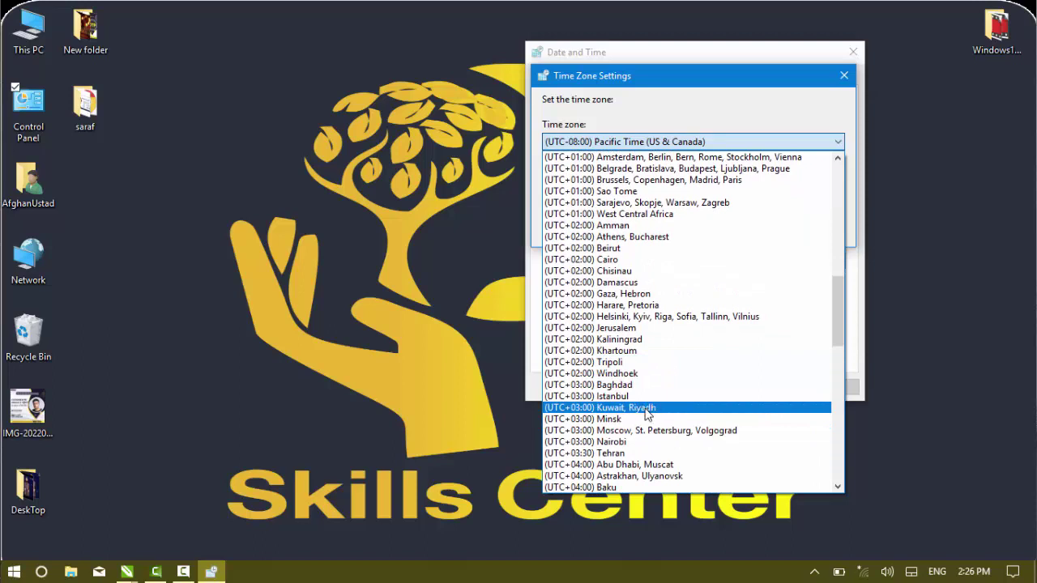
left_click(647, 411)
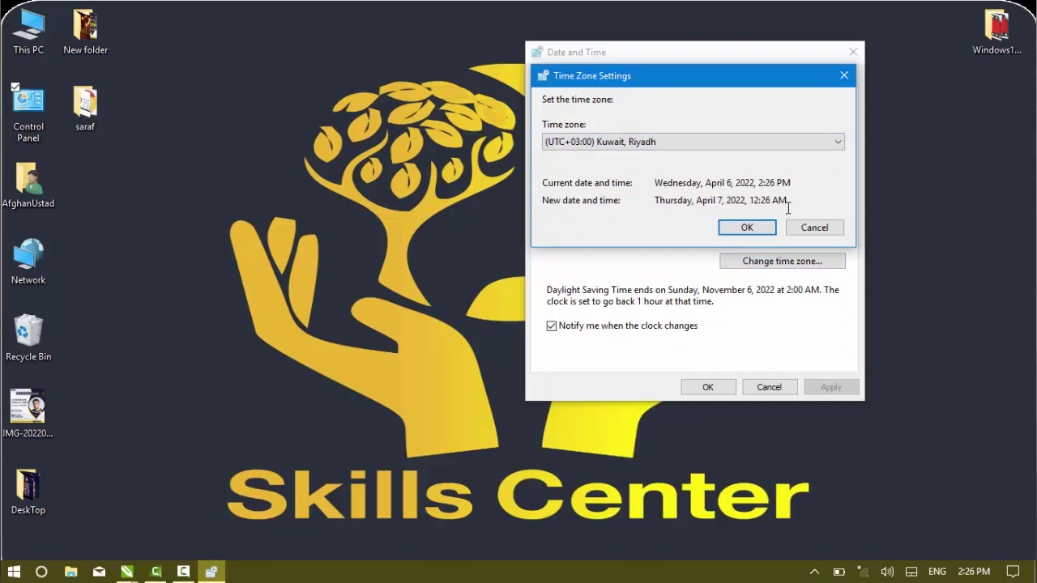
- Set the system time zone to (UTC+04:30) Kabul and apply it after checking the new date and time
left_click(752, 144)
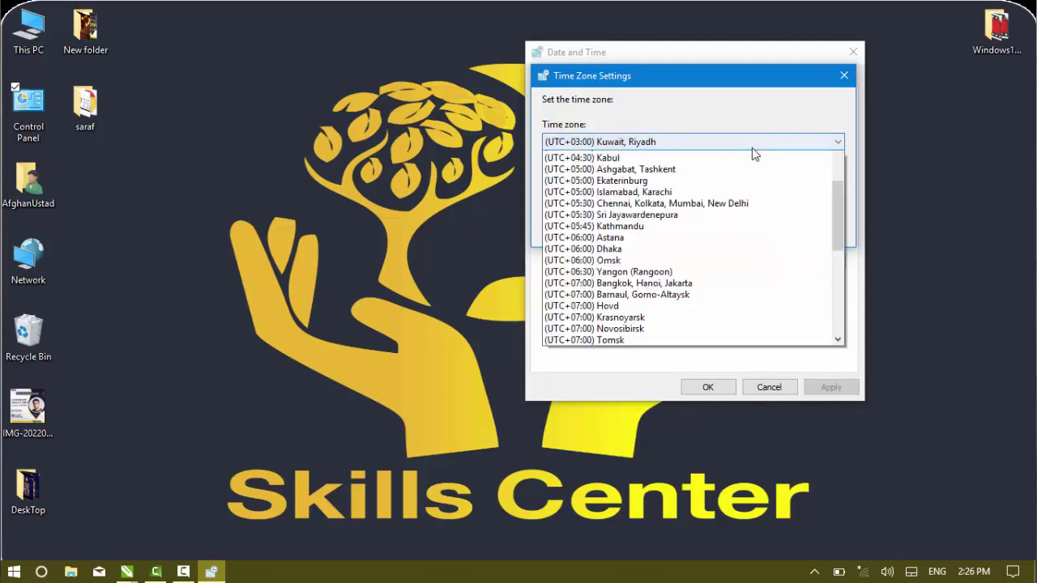
scroll(704, 401, "down", 8)
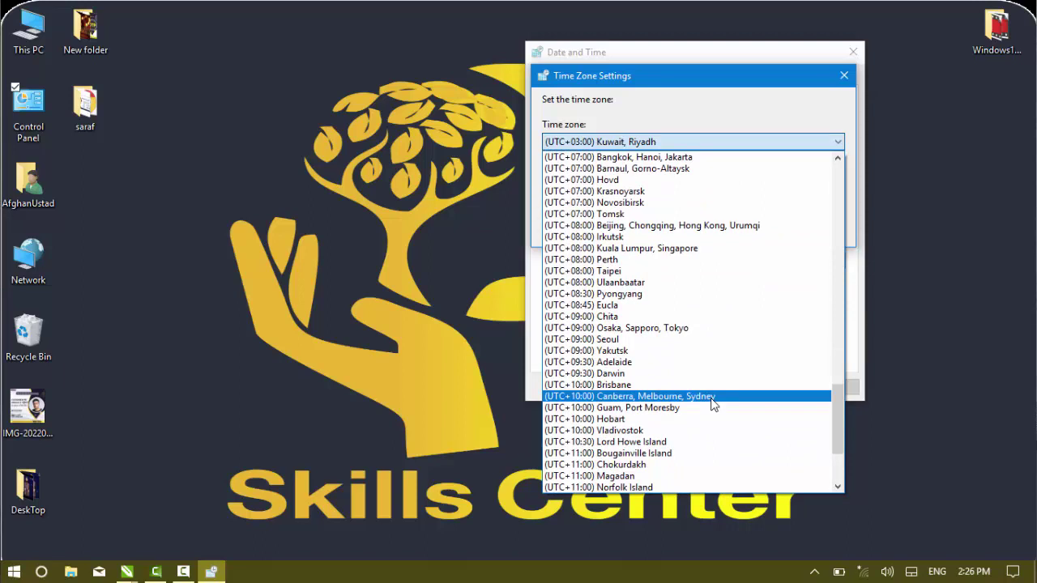
scroll(729, 345, "down", 4)
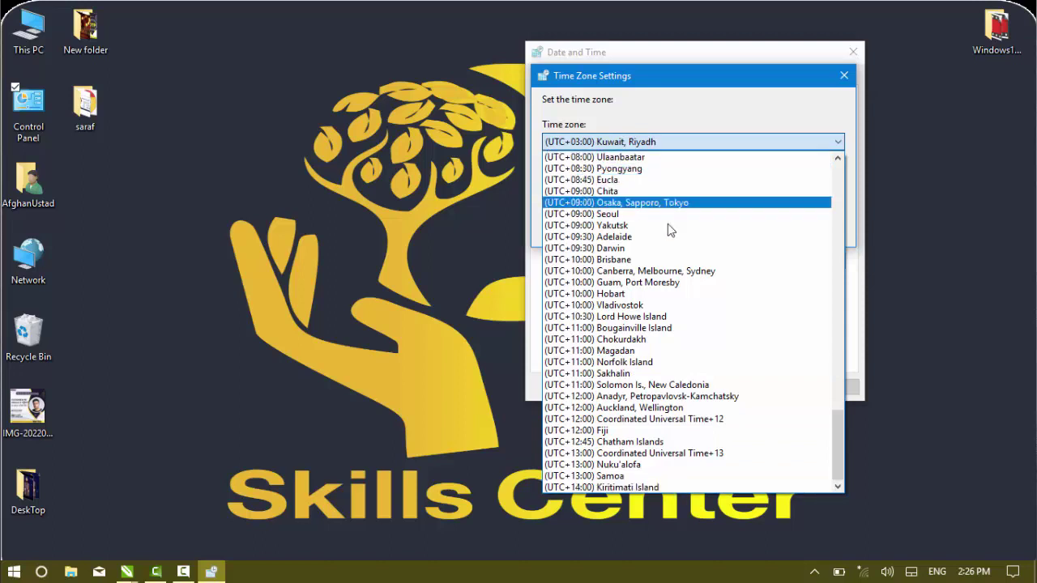
scroll(686, 293, "up", 1)
scroll(687, 298, "up", 3)
scroll(687, 299, "up", 3)
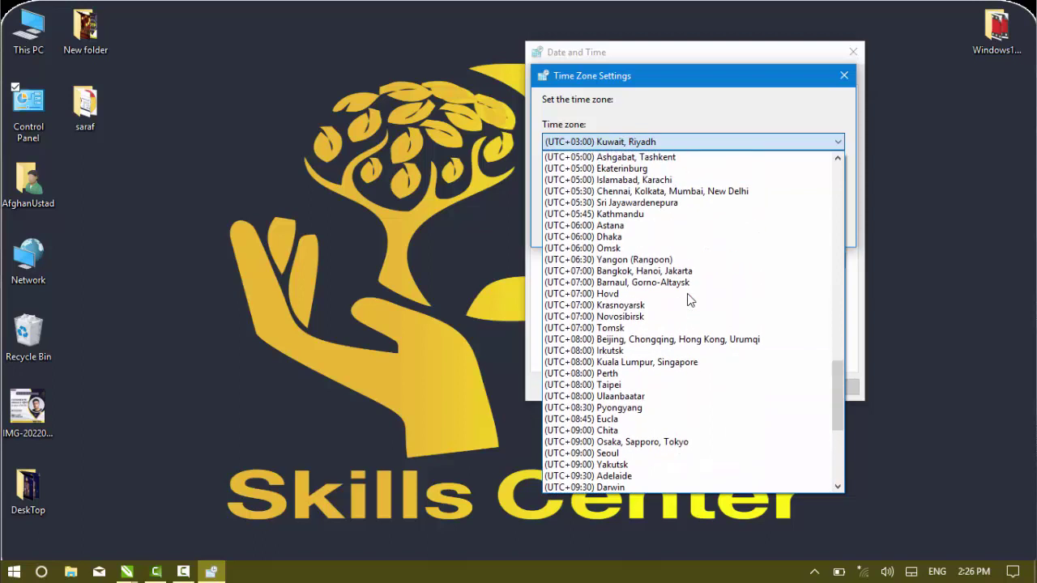
scroll(688, 298, "up", 2)
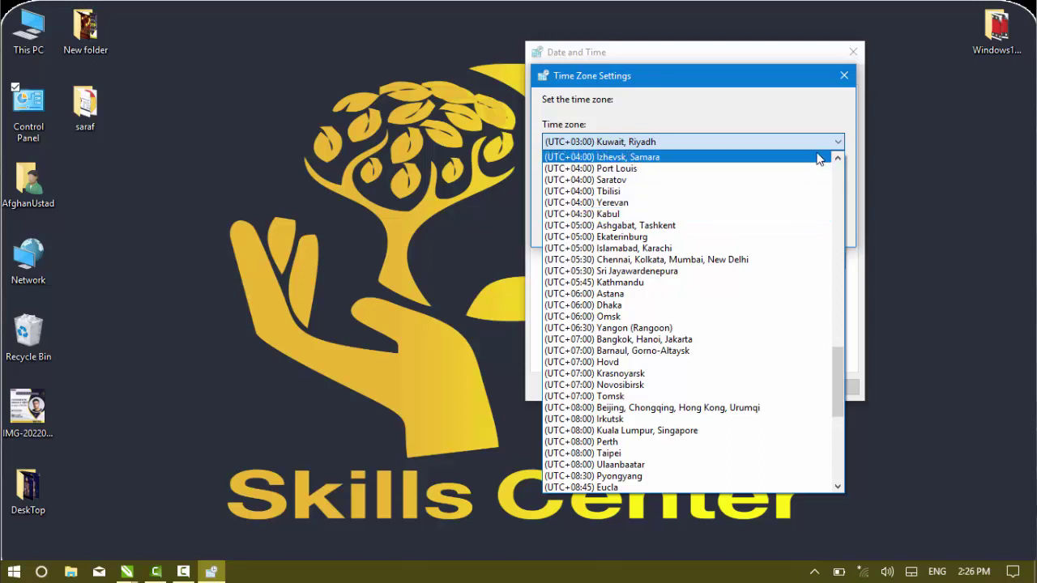
left_click(609, 215)
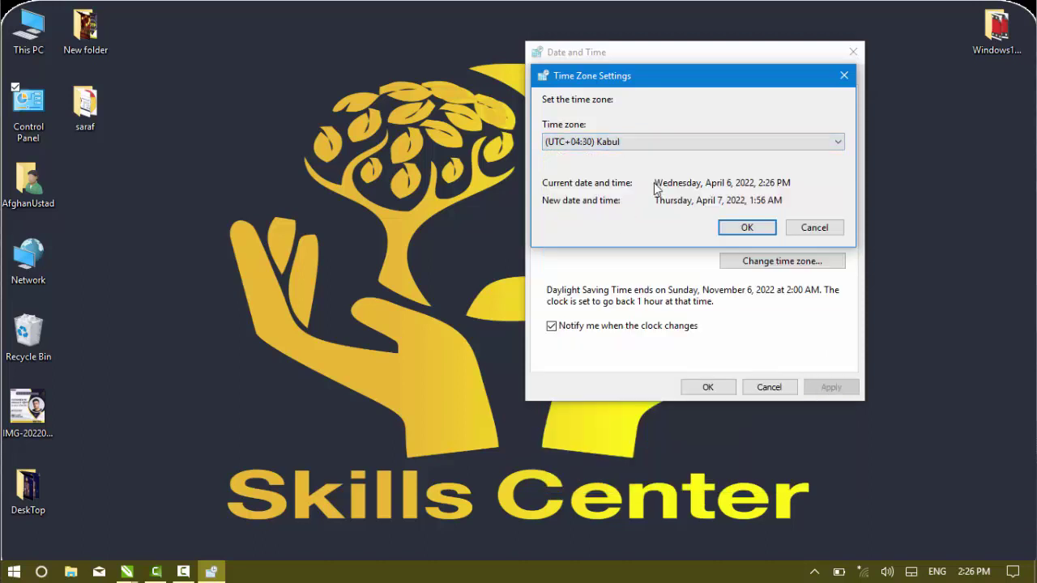
left_click_drag(747, 200, 789, 199)
left_click_drag(690, 200, 744, 201)
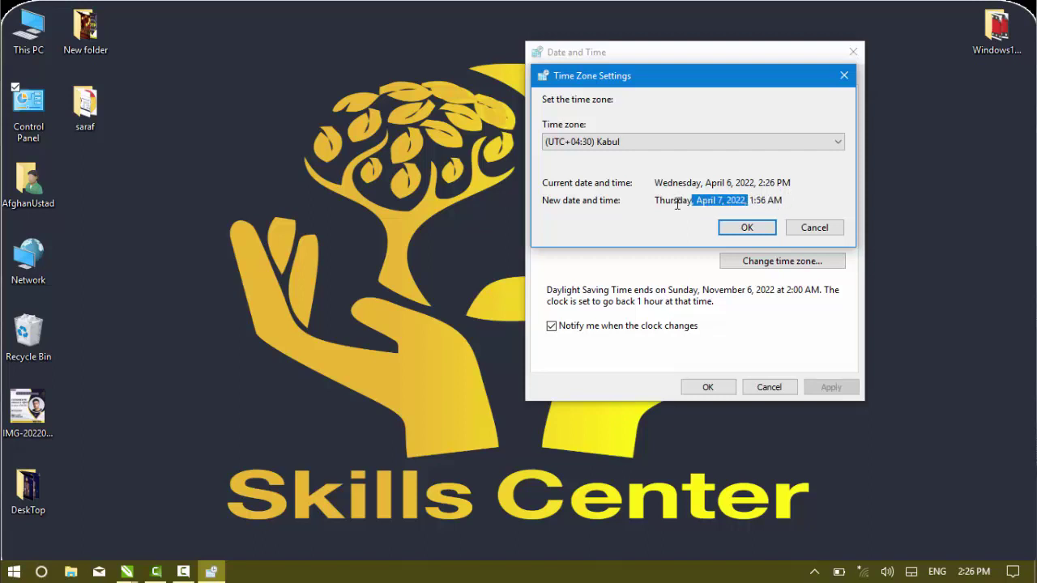
left_click(727, 227)
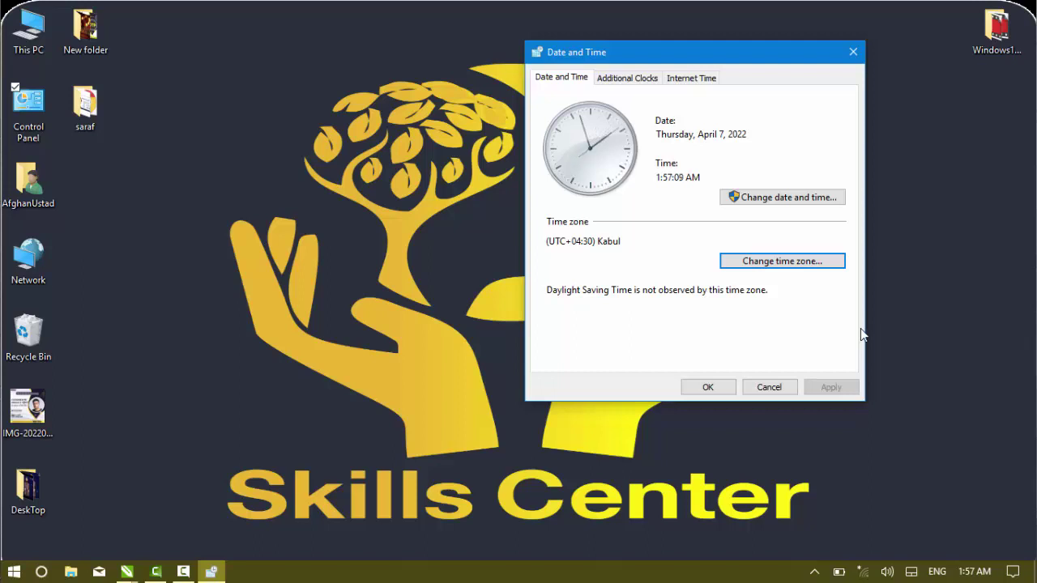
- Preview the new date and time for the (UTC+06:00) Dhaka time zone and discard the change
left_click(784, 260)
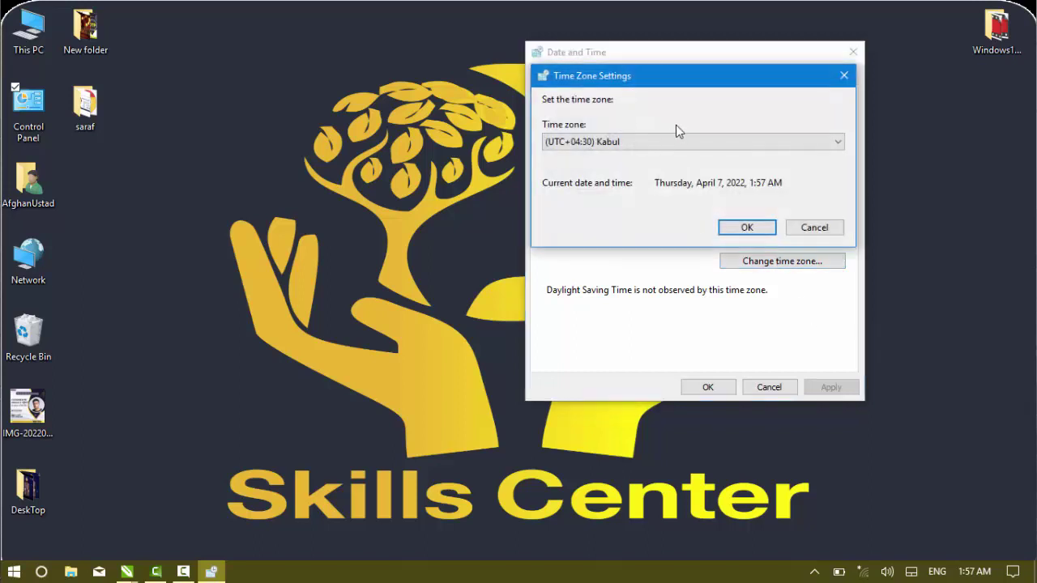
left_click(671, 138)
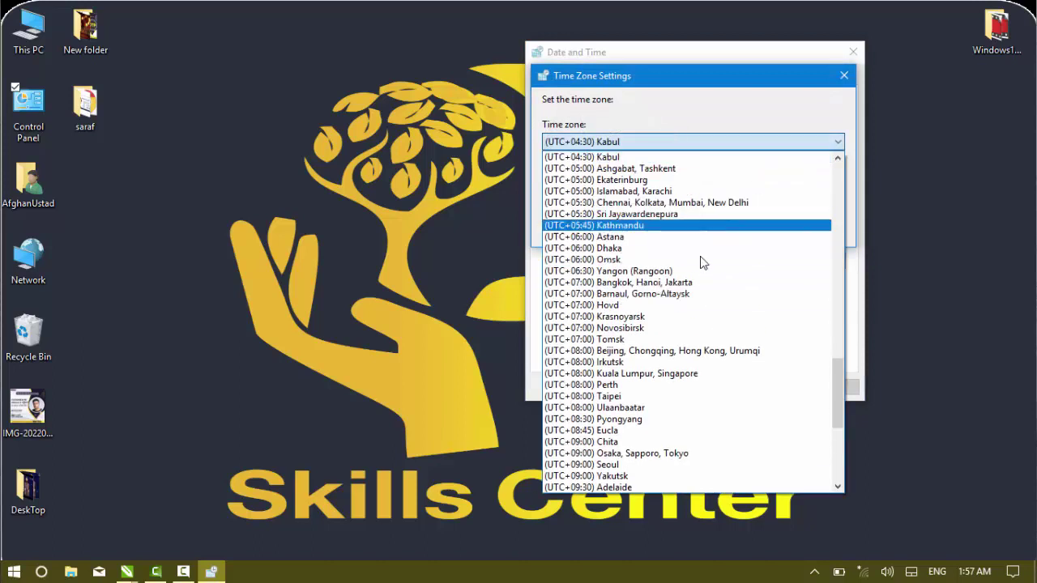
left_click(612, 251)
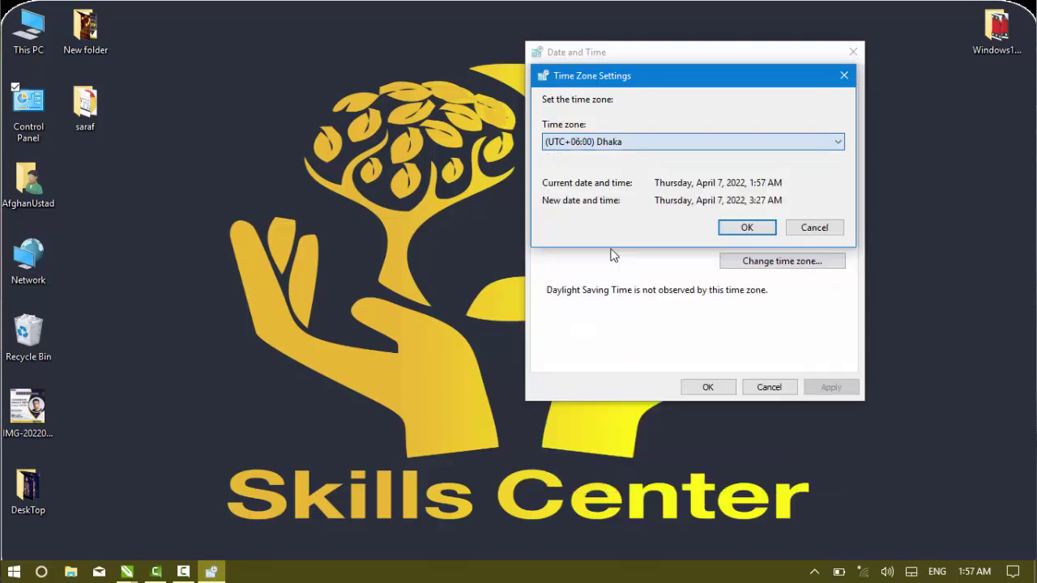
left_click_drag(750, 201, 794, 197)
left_click(798, 228)
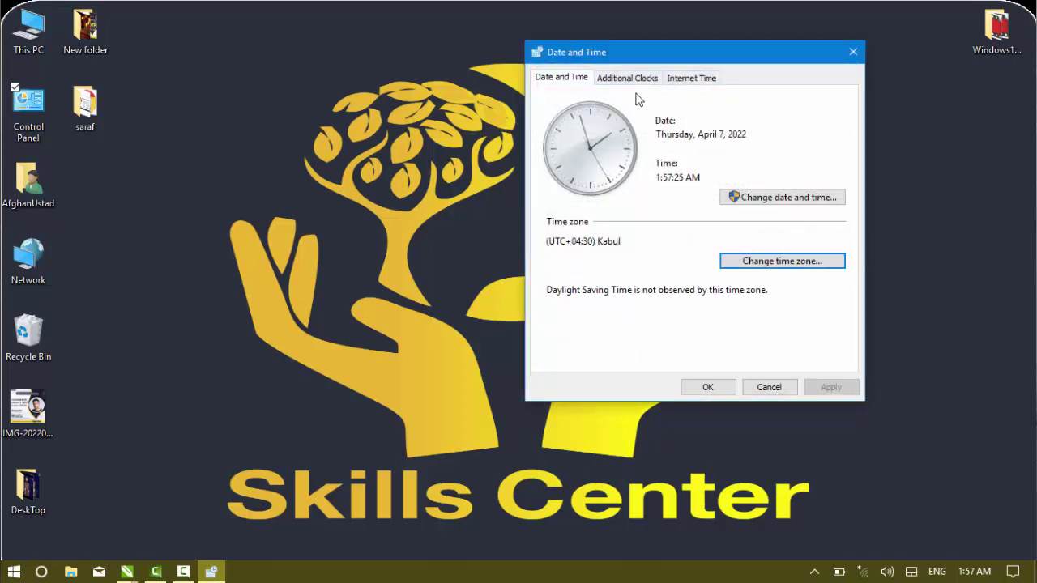
- Enable the first additional clock and set its time zone to (UTC+08:00) Perth
left_click(628, 78)
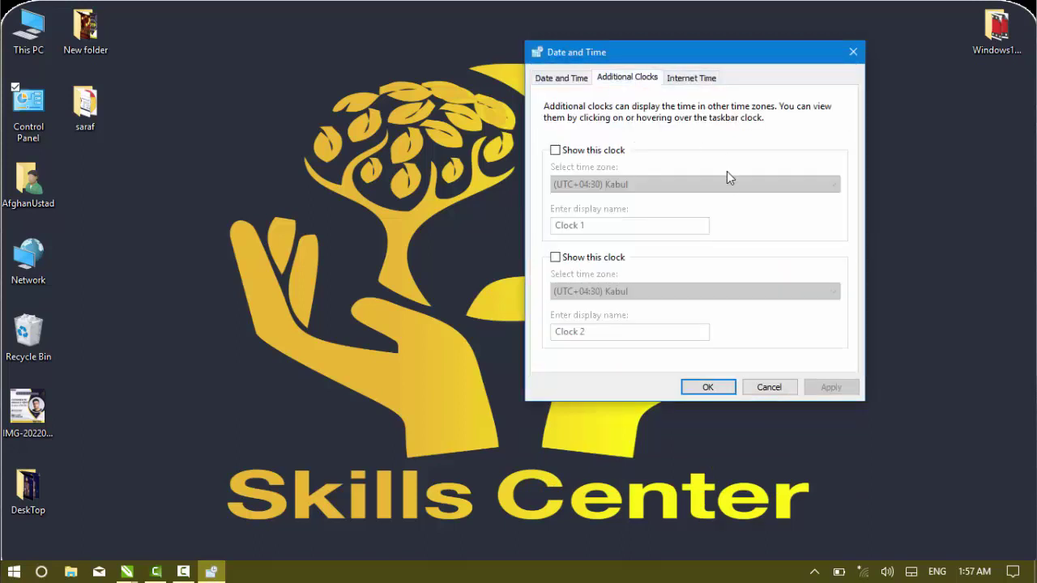
left_click(973, 571)
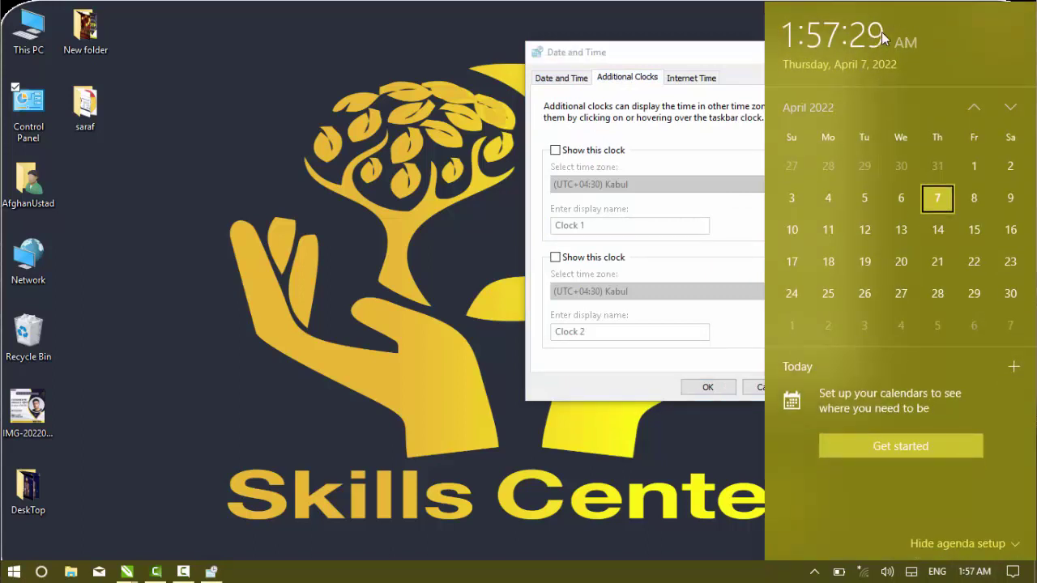
left_click(705, 48)
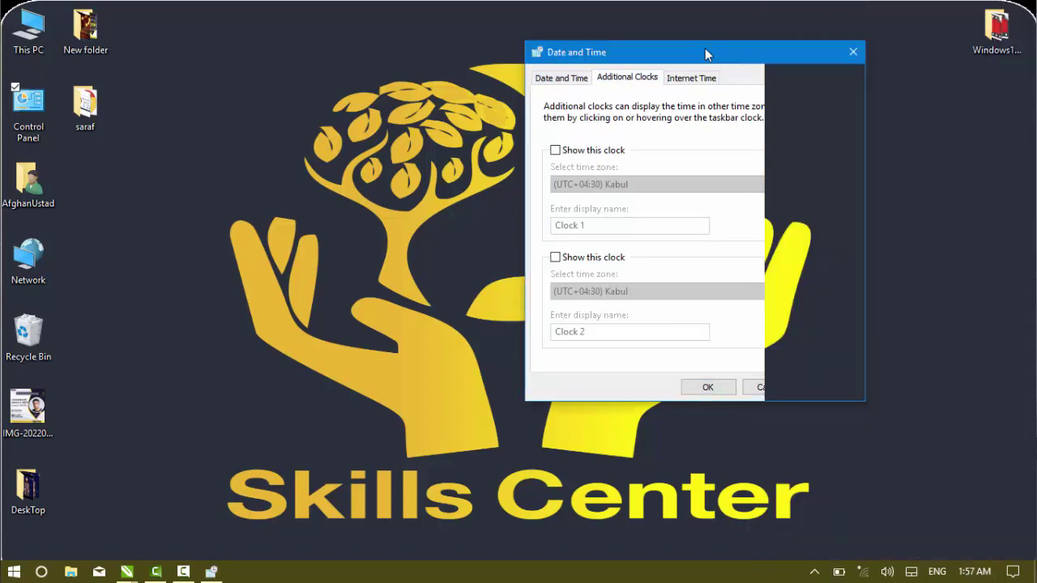
left_click(579, 154)
left_click(811, 188)
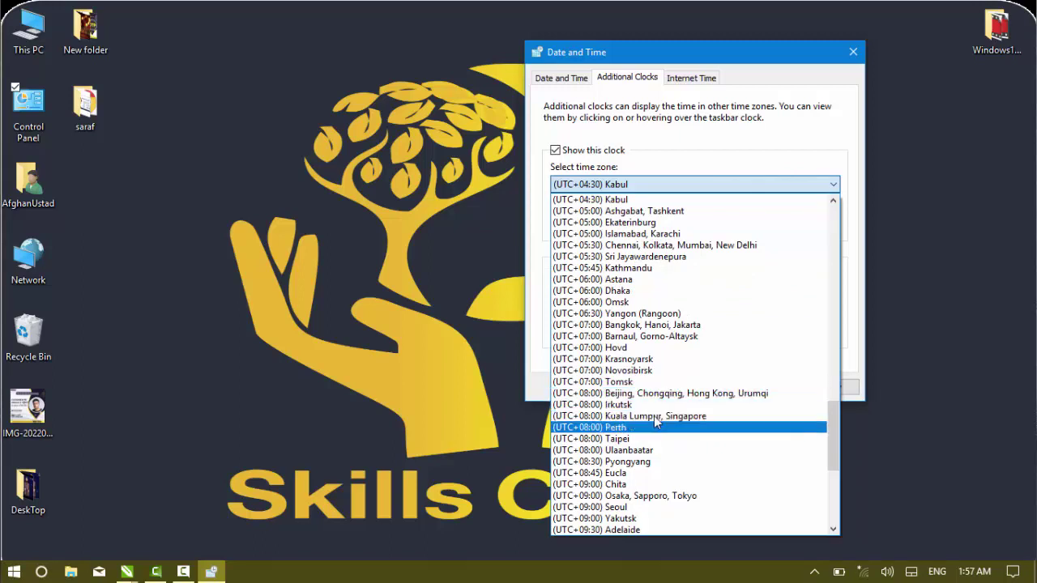
left_click(636, 427)
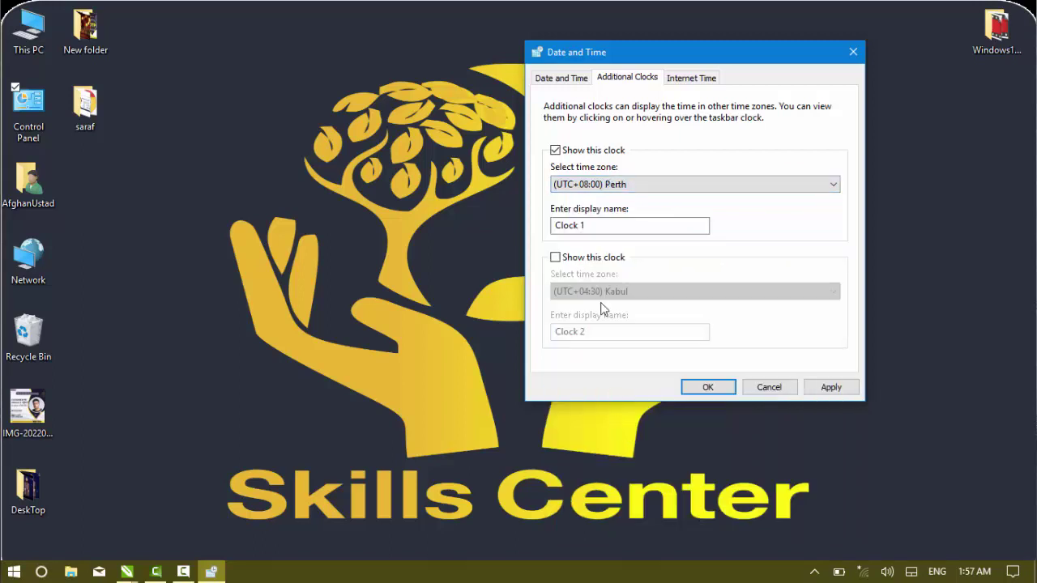
- Name the first additional clock Perth, apply it, and check it in the taskbar clock flyout
left_click_drag(598, 225, 395, 218)
type("Perth")
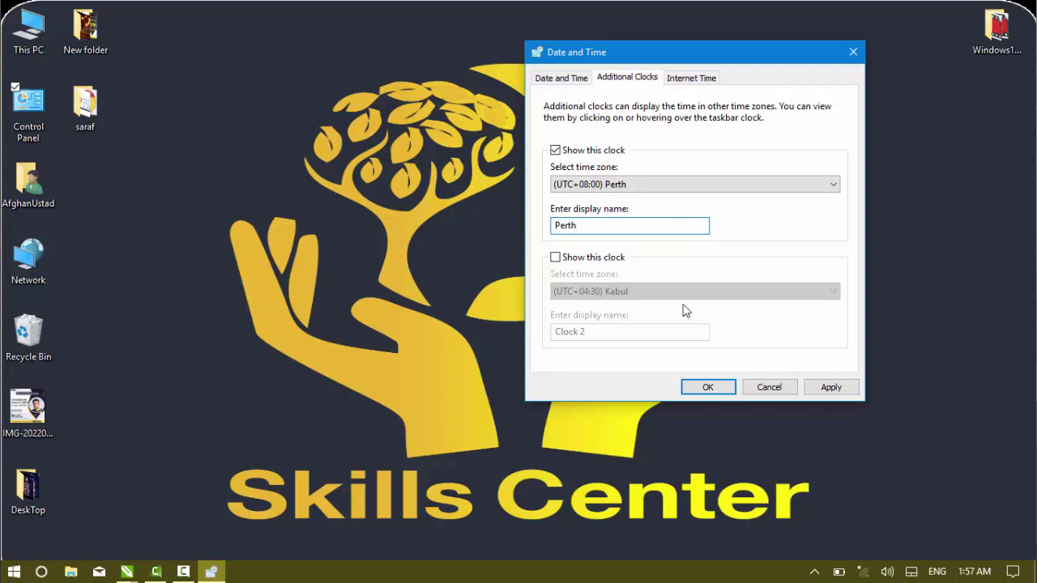
left_click(818, 387)
left_click(963, 571)
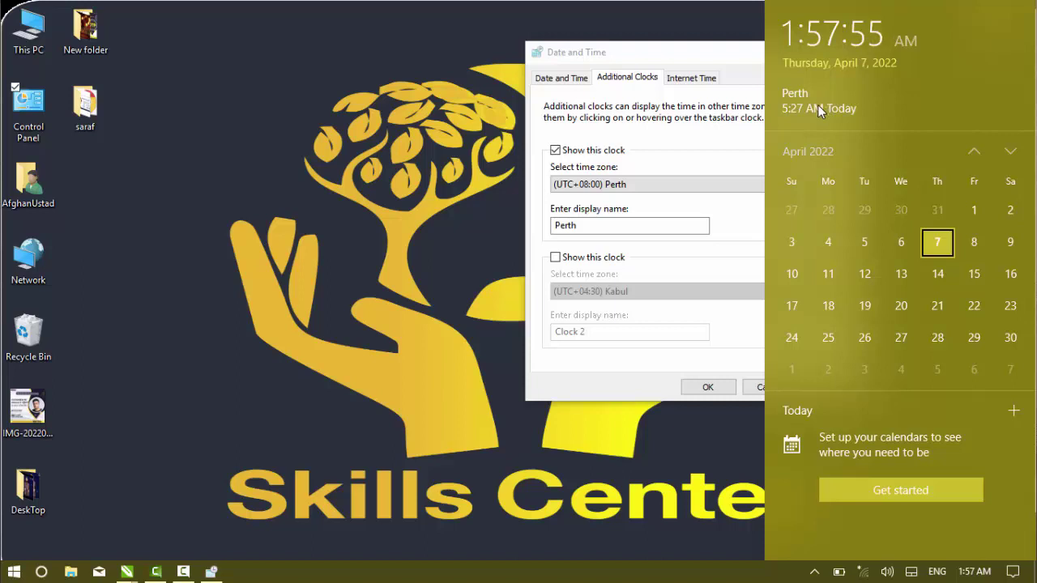
left_click(728, 61)
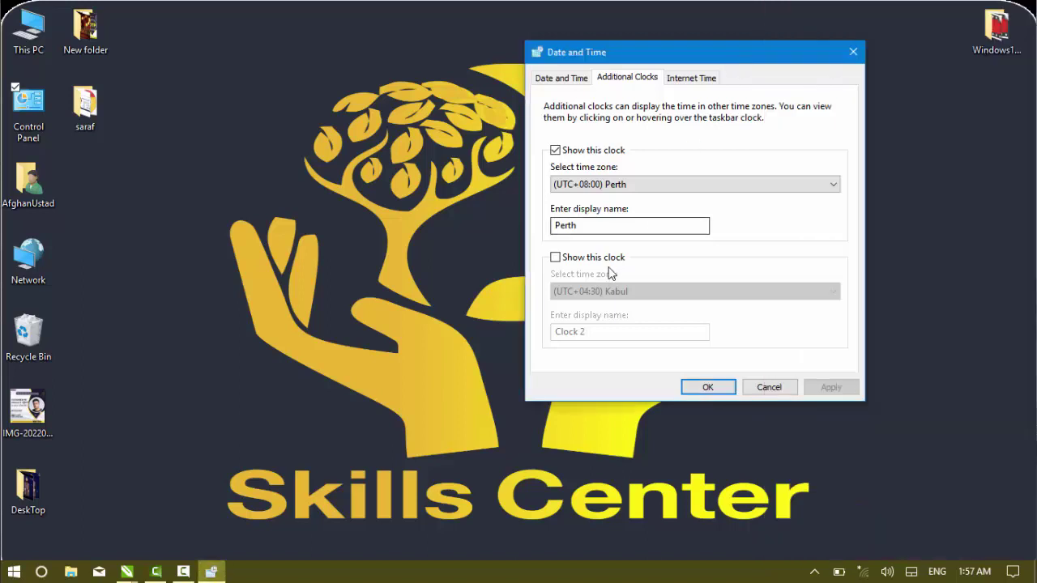
- Enable the second additional clock with the (UTC+12:00) Fiji time zone, apply it, and check the taskbar clock
left_click(606, 258)
left_click(693, 291)
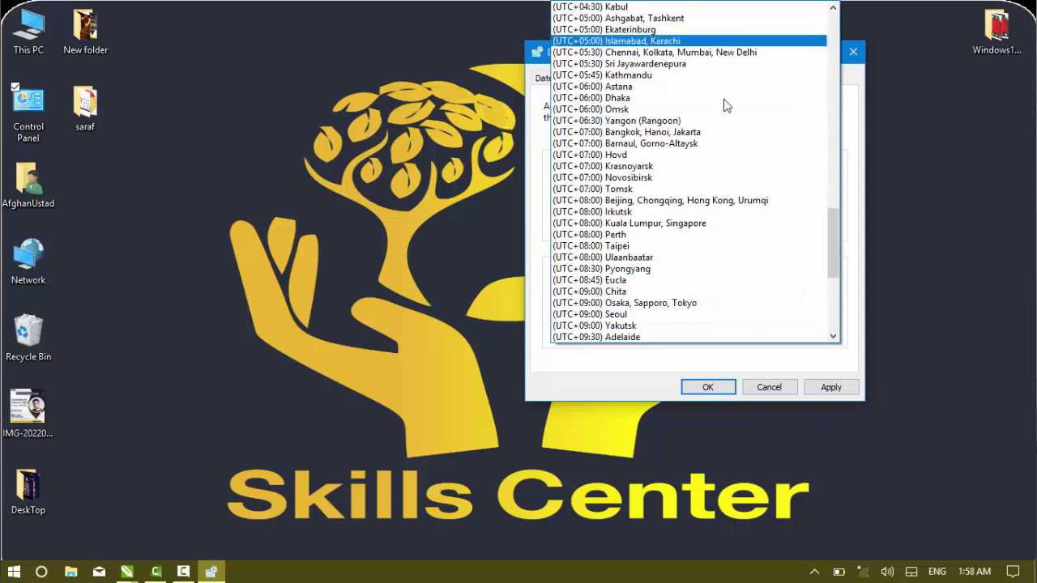
scroll(716, 278, "down", 1)
scroll(716, 278, "down", 3)
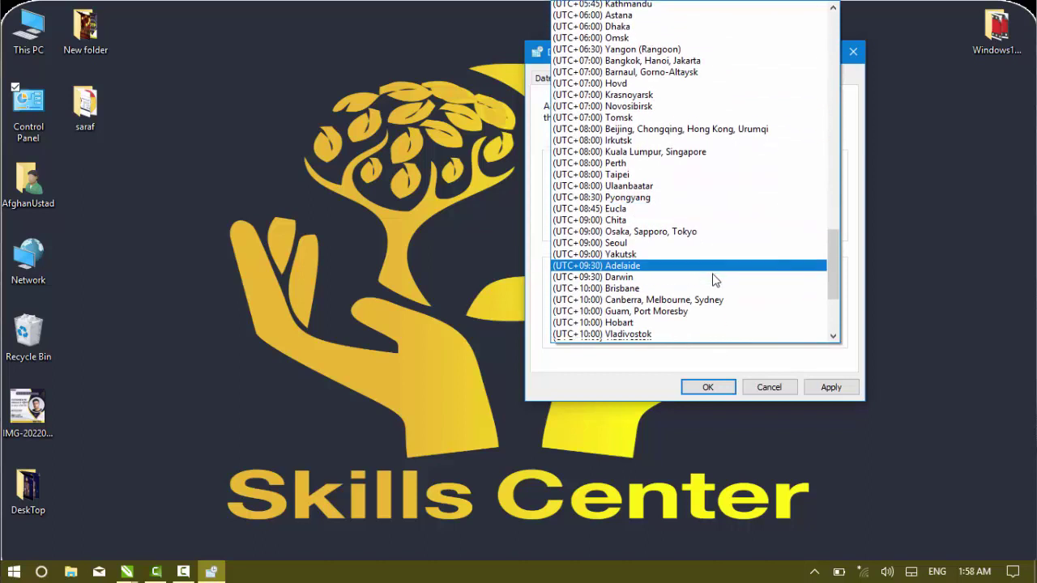
scroll(716, 277, "down", 3)
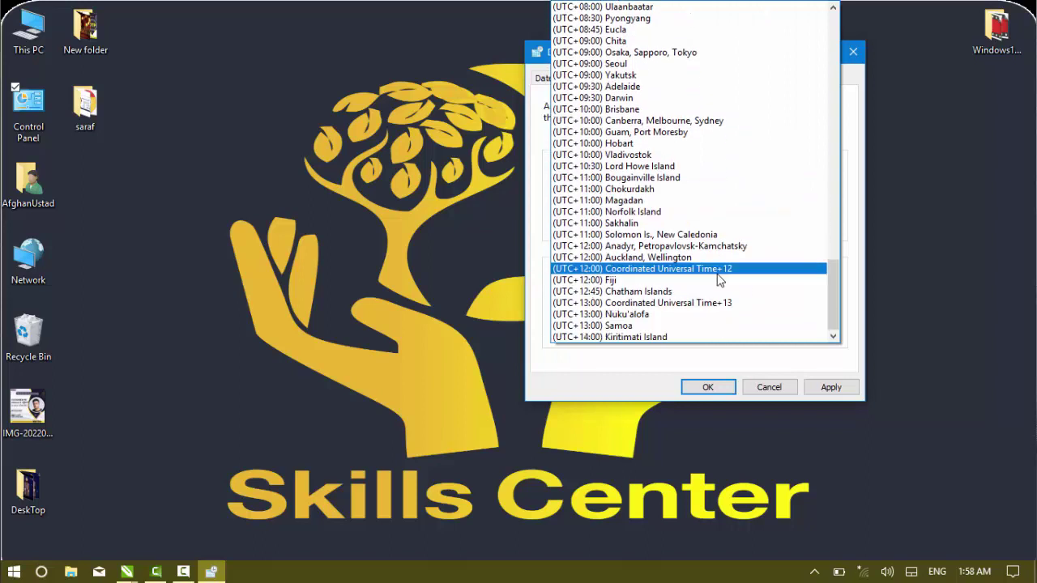
left_click(613, 282)
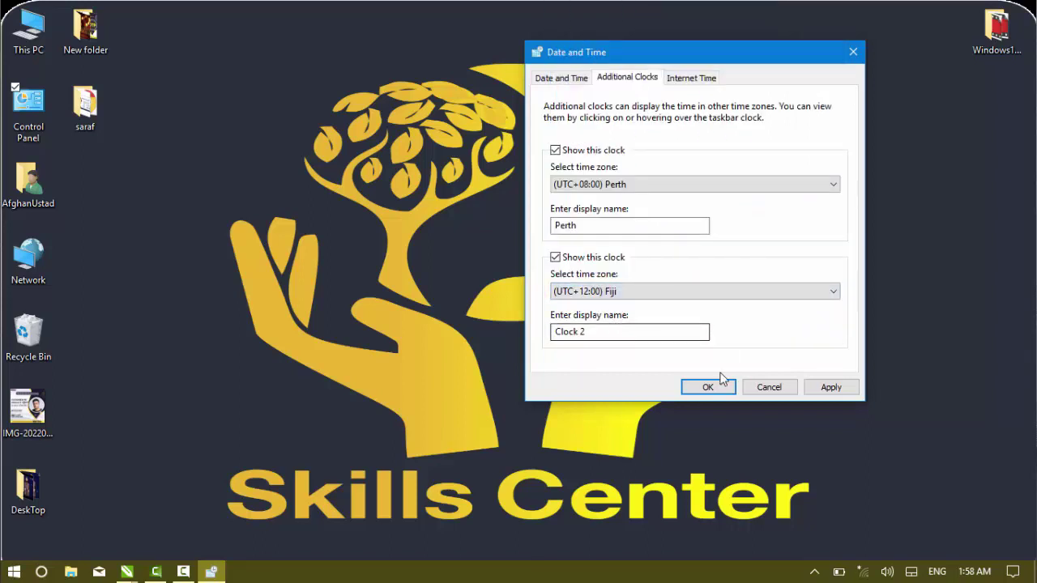
left_click(823, 388)
left_click(985, 569)
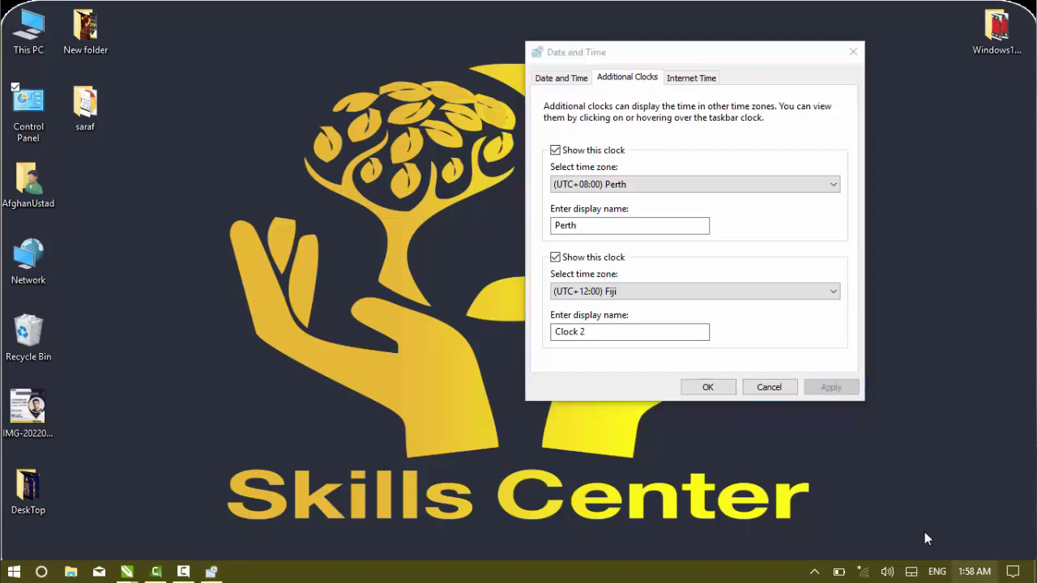
left_click(695, 60)
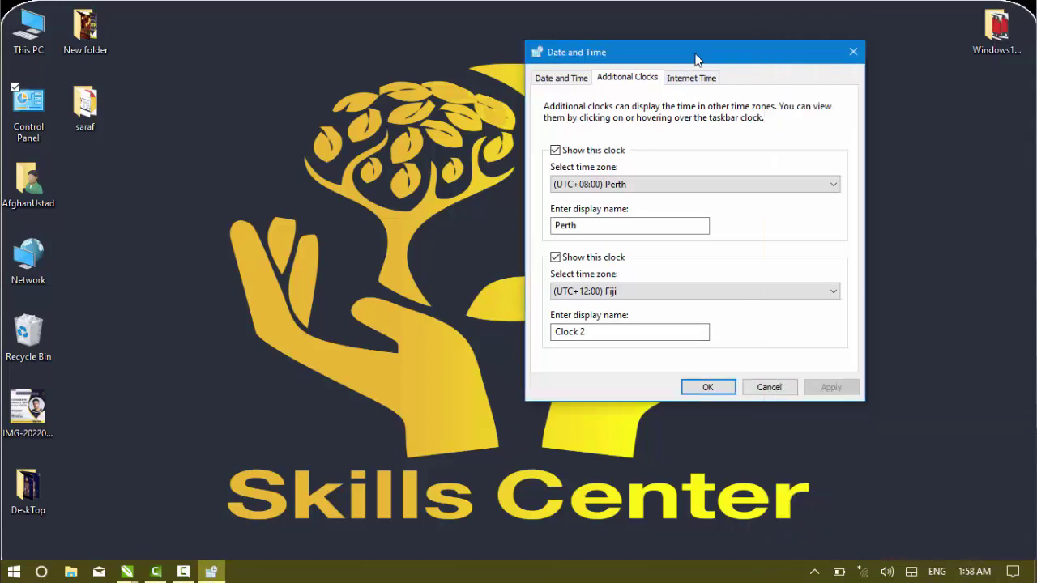
- Disable both additional clocks, apply the change, and check the taskbar clock flyout
left_click(578, 152)
left_click(576, 259)
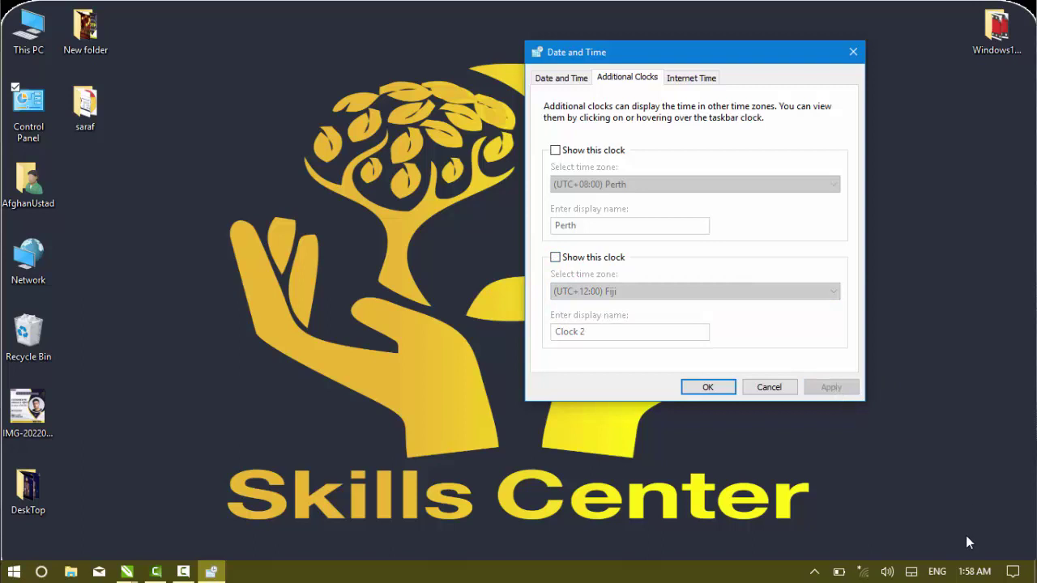
left_click(972, 571)
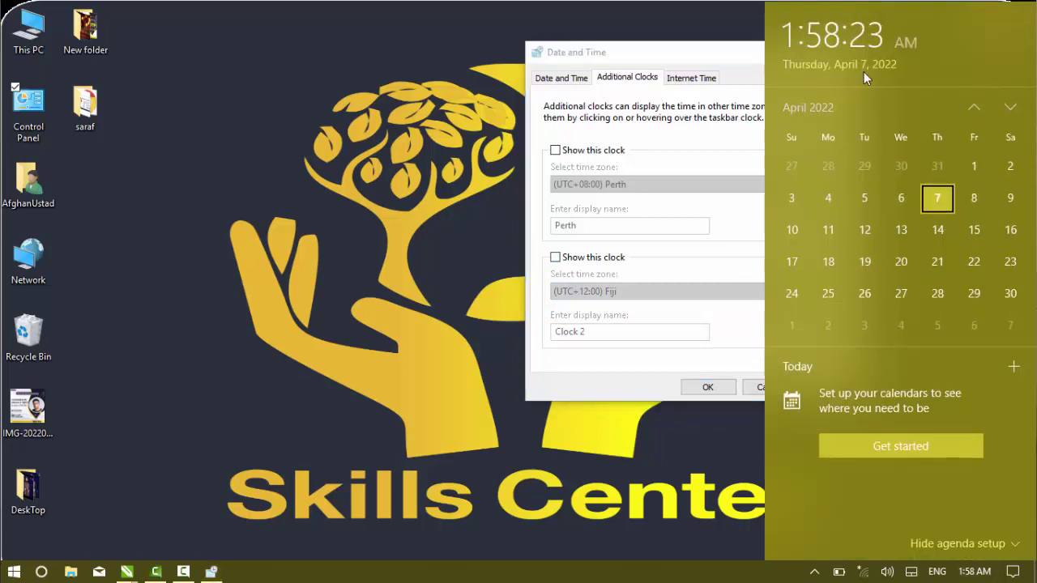
left_click(695, 59)
- Review the Internet time synchronization settings and accept them with the time.windows.com server
left_click(706, 76)
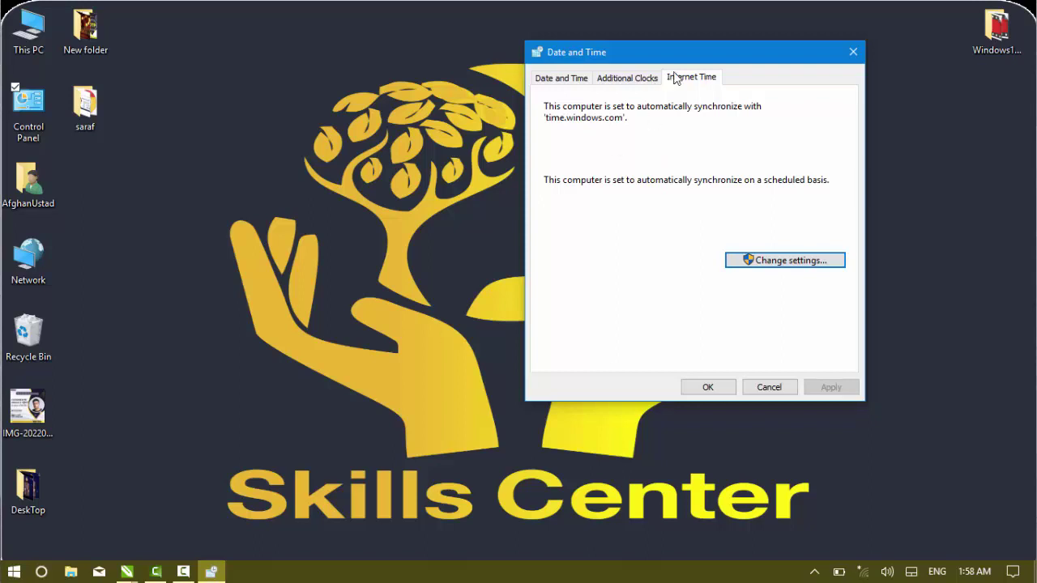
left_click(771, 271)
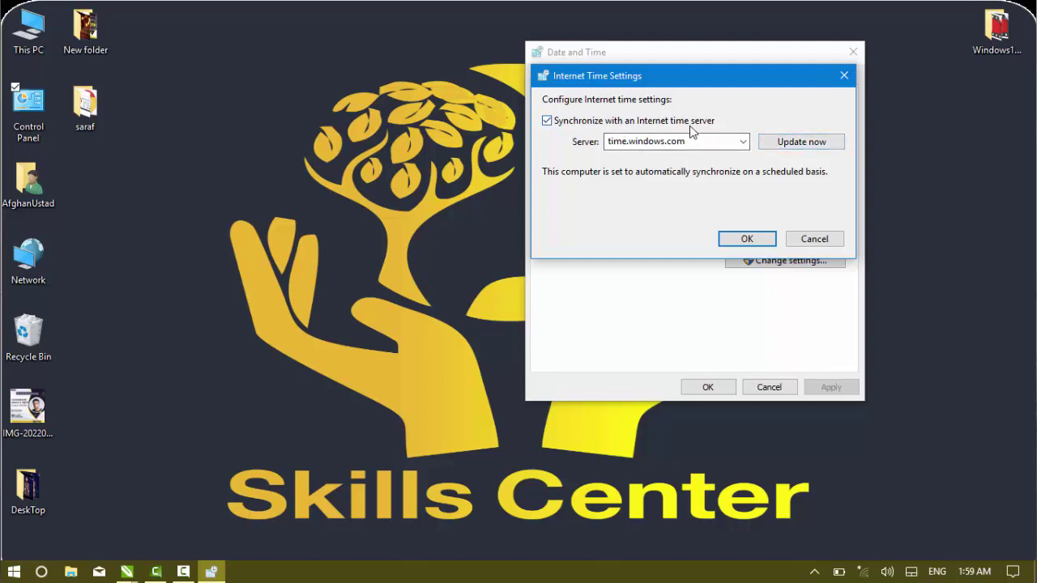
left_click(747, 239)
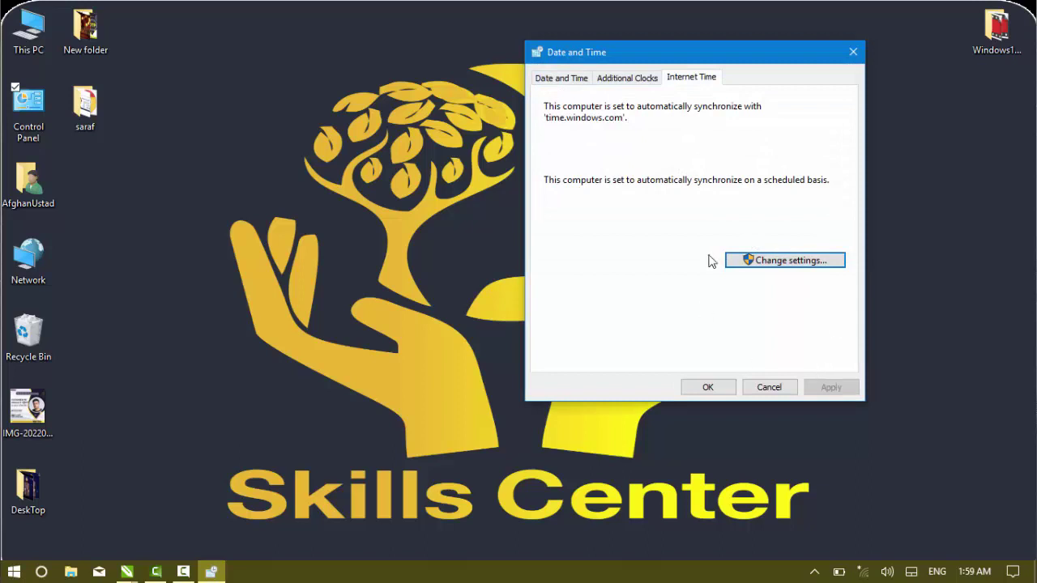